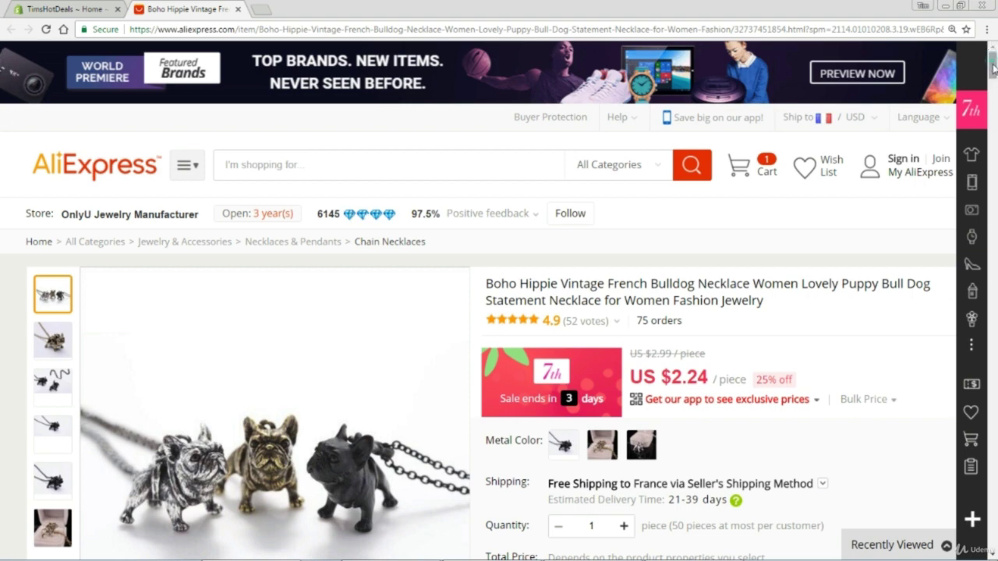
Review the AliExpress French bulldog necklace listing, then return to the Shopify Products list
left_click_drag(993, 68, 993, 226)
left_click_drag(2, 231, 2, 271)
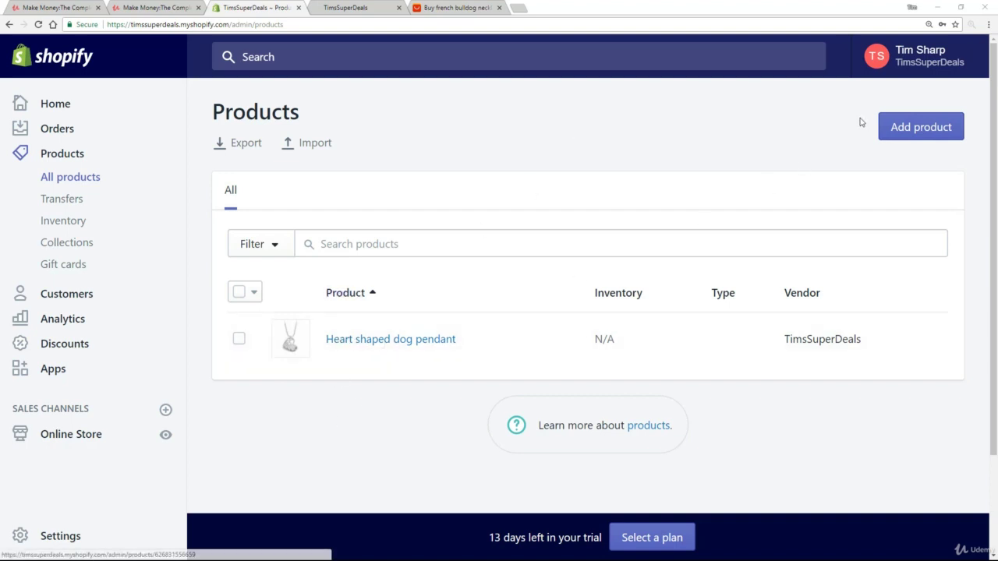
Create a product titled 'French Bulldog Necklace' with the prepared tagline and three-bullet description
left_click(913, 127)
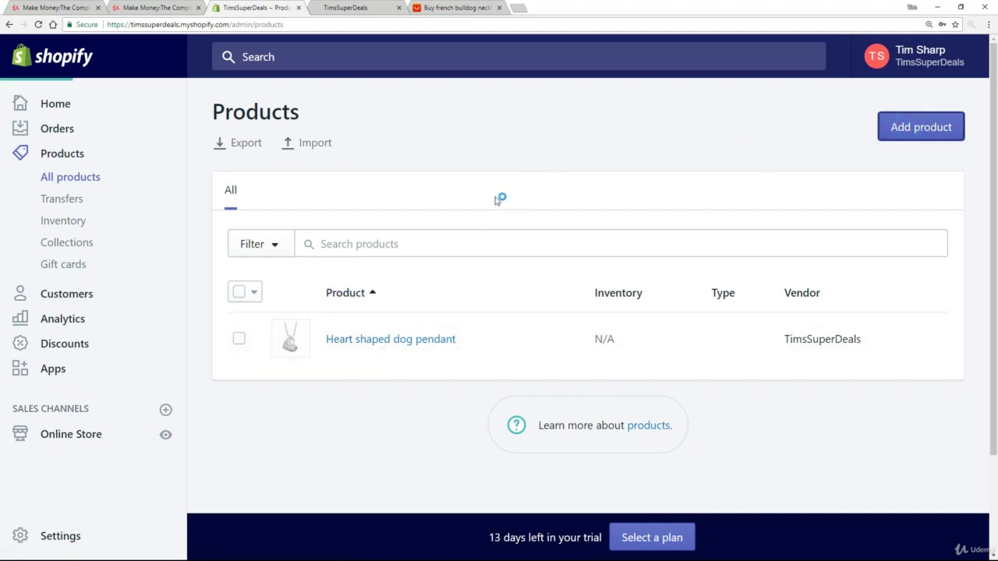
type("French Bulldog Necklace")
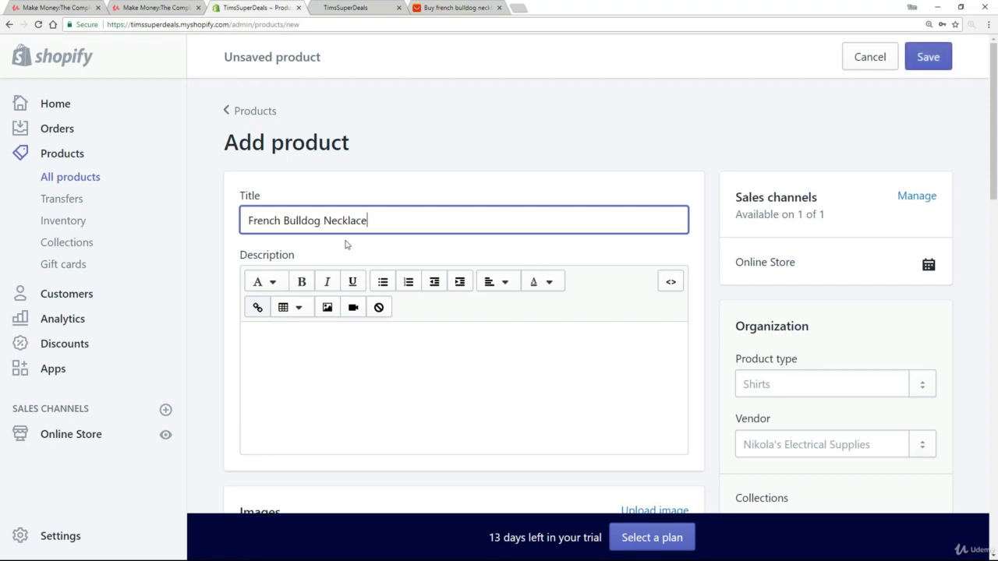
left_click(321, 363)
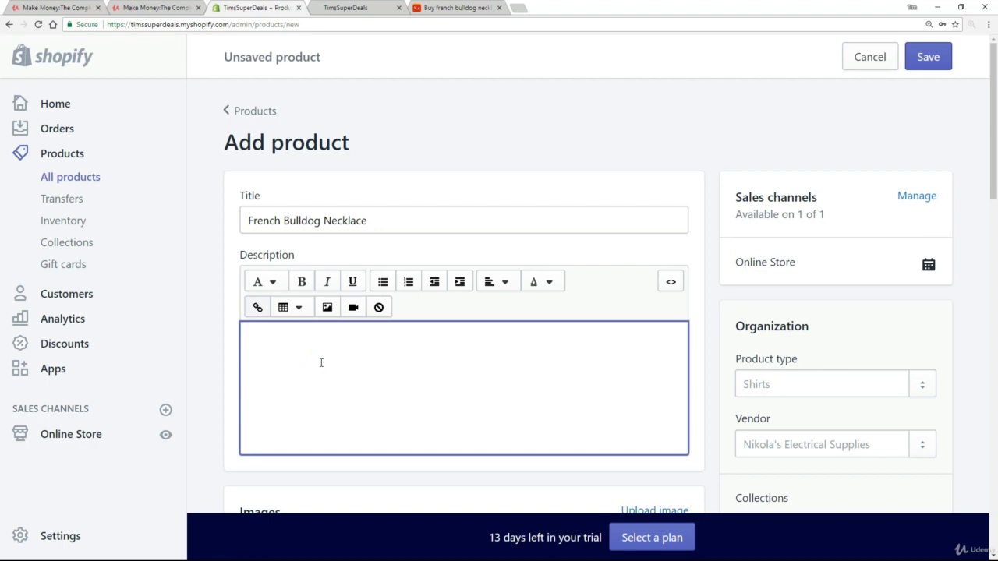
type("Wouldn't you look fantastic in one of these great necklaces? 3 different colors Quality link-chain necklace Perfect for the French Bulldog lover!")
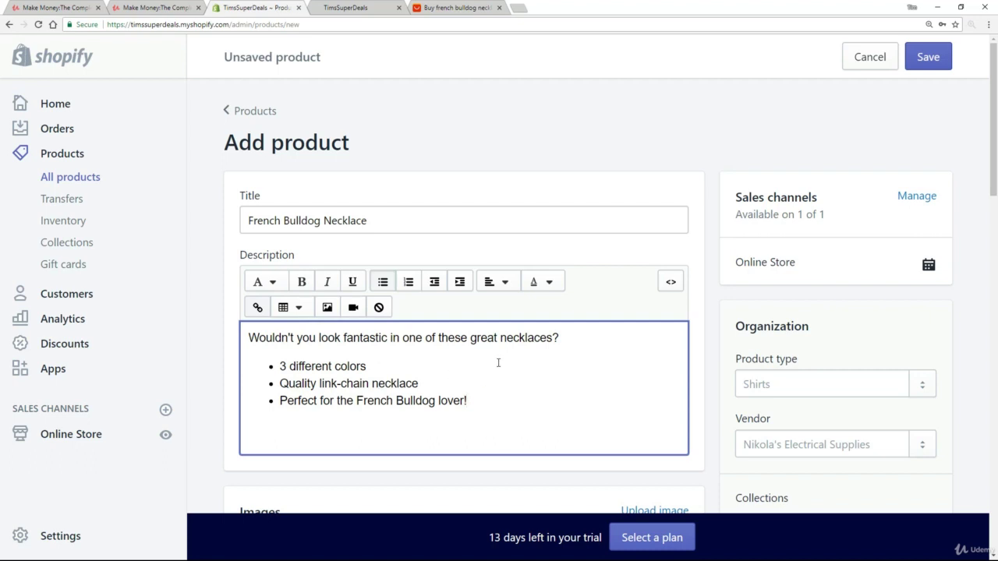
scroll(503, 358, "down", 4)
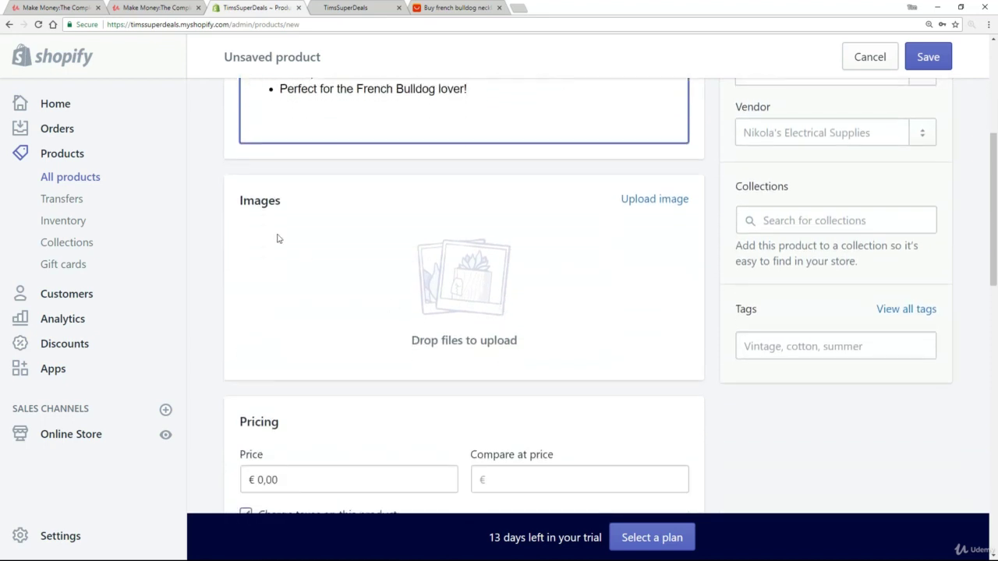
Upload the silver, black and gold bulldog necklace photos as the product's images
left_click(651, 200)
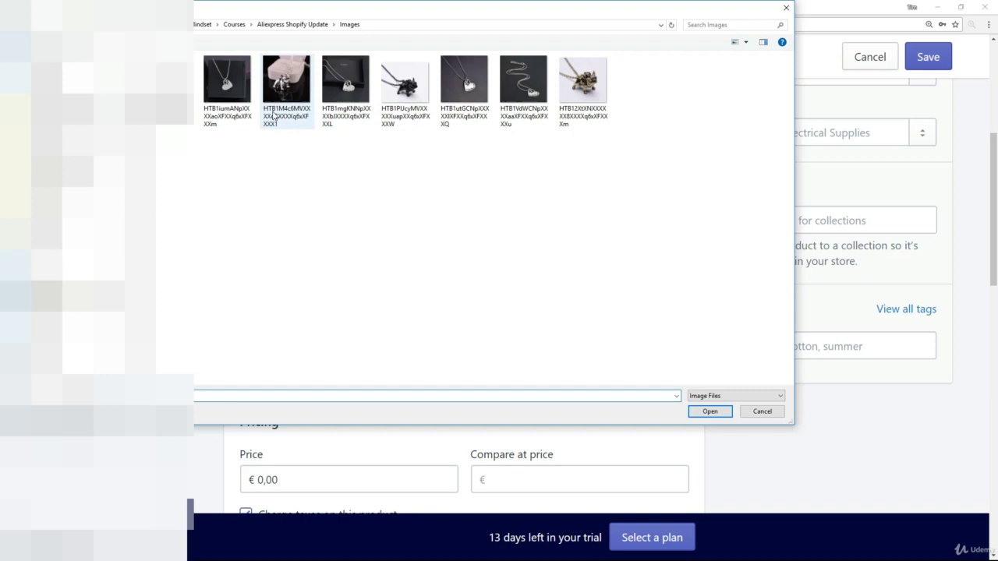
left_click(286, 94)
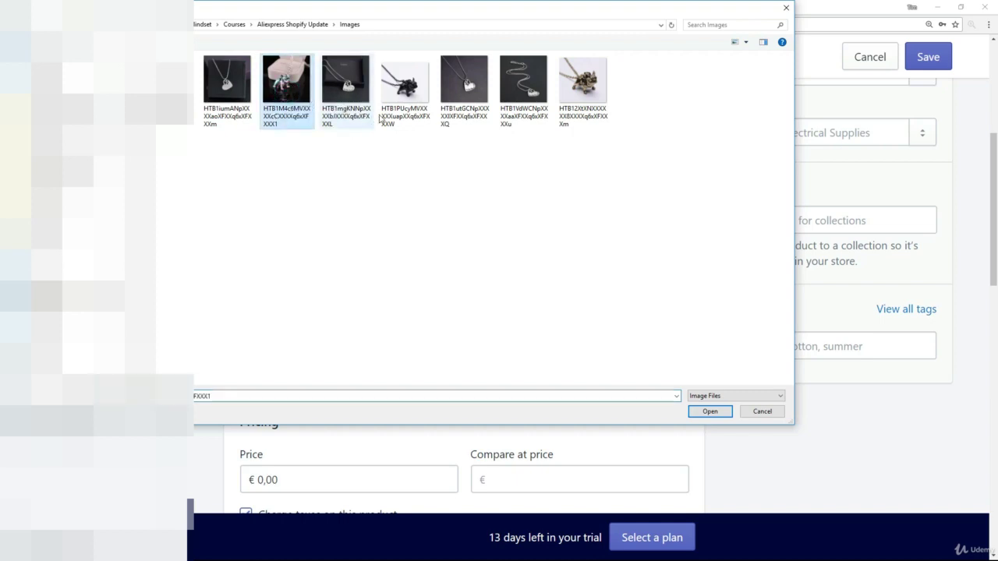
left_click(405, 97, "ctrl")
left_click(583, 85, "ctrl")
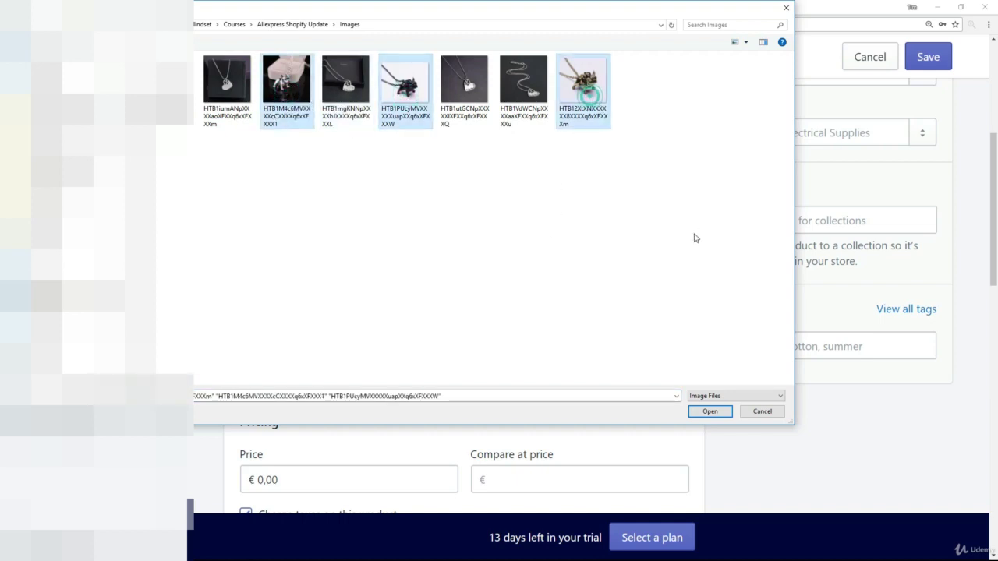
left_click(710, 411)
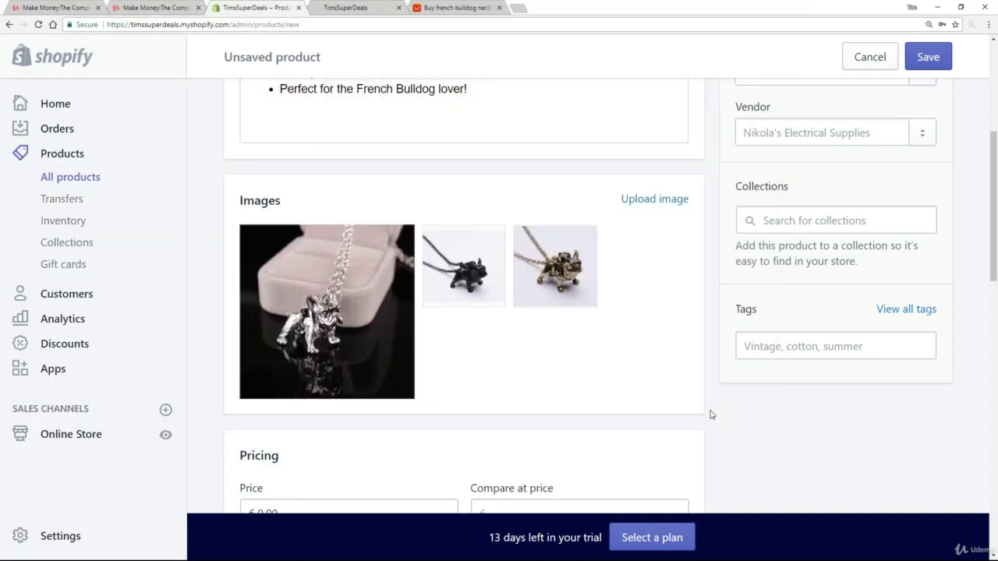
scroll(561, 245, "down", 3)
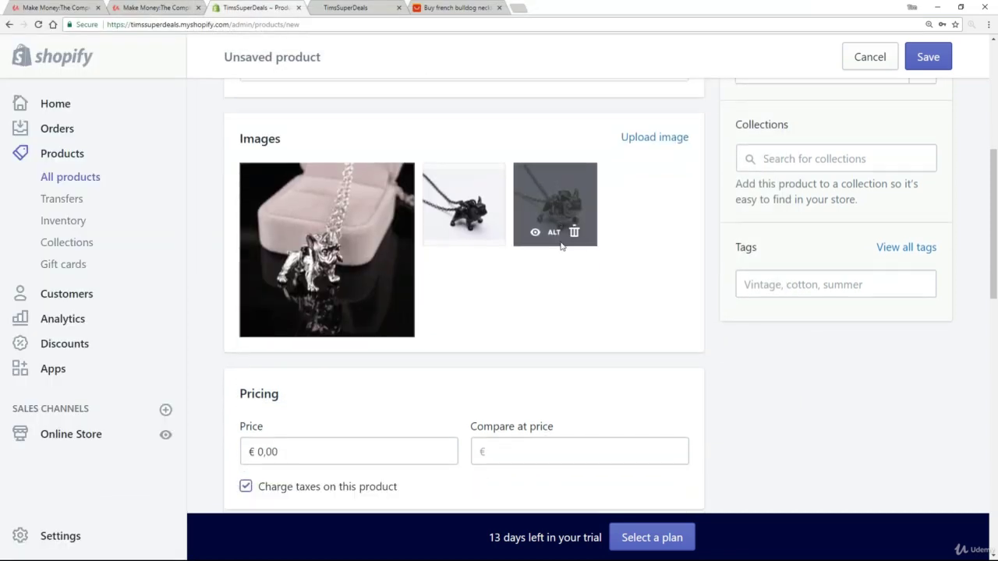
scroll(563, 244, "down", 4)
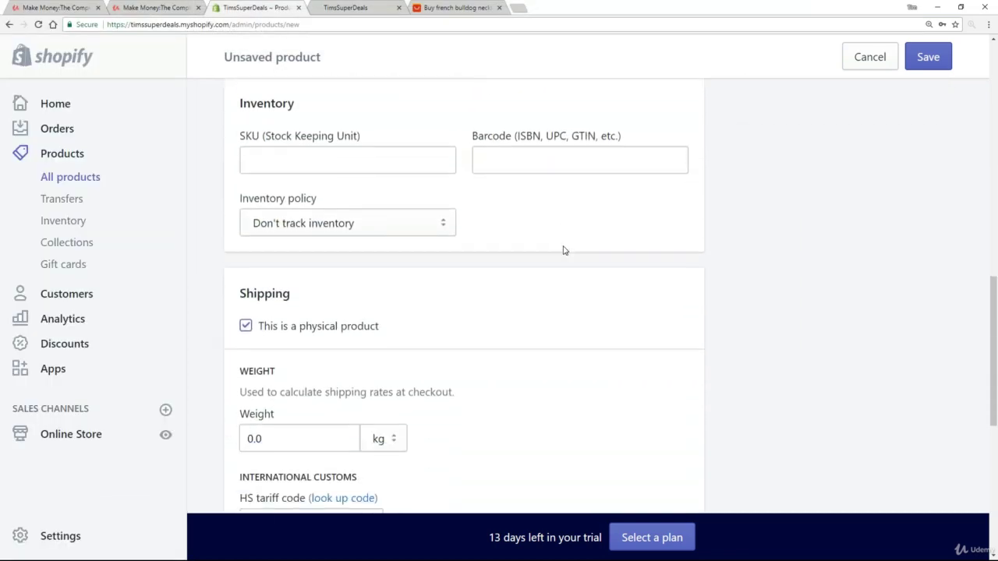
scroll(563, 251, "down", 3)
scroll(562, 252, "down", 2)
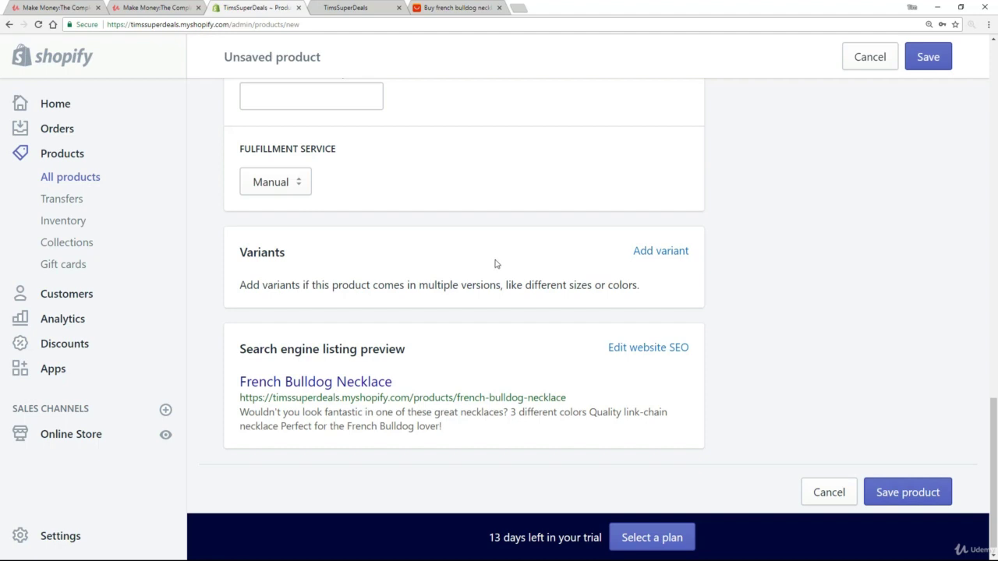
Rename the default Size option to Color, add Black, Silver and Gold values, and save
left_click(657, 251)
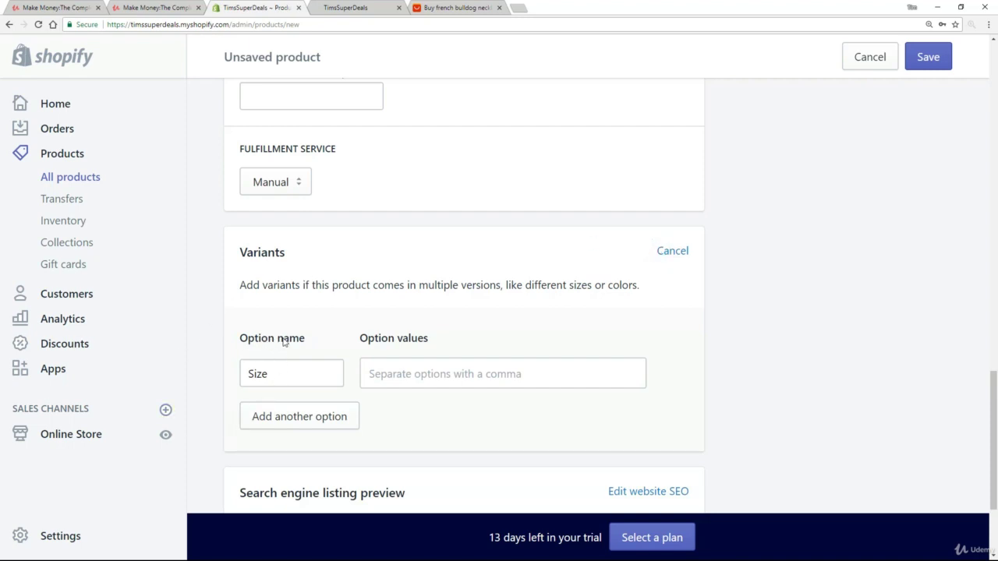
double_click(282, 378)
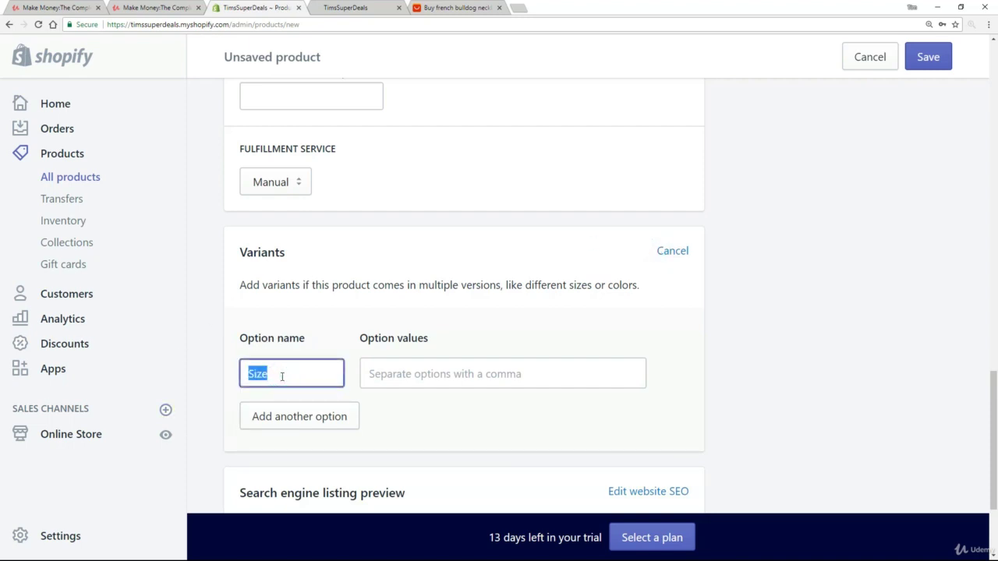
type("Color")
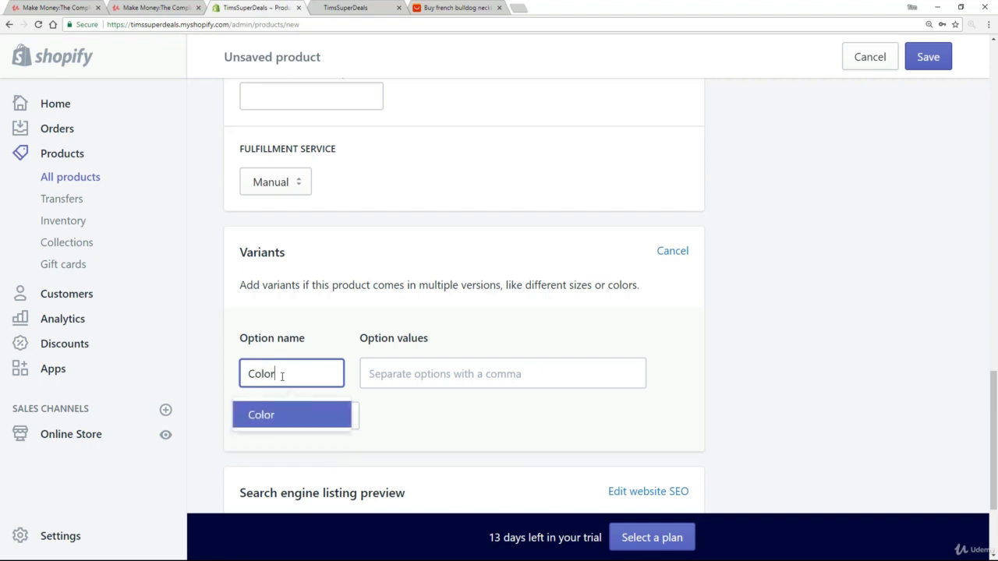
key("Tab")
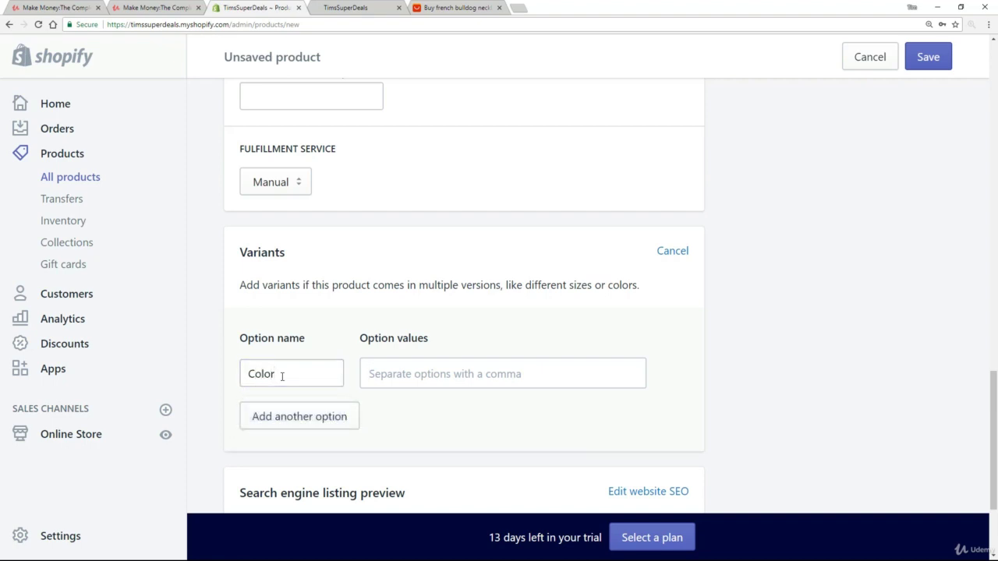
type("Bla")
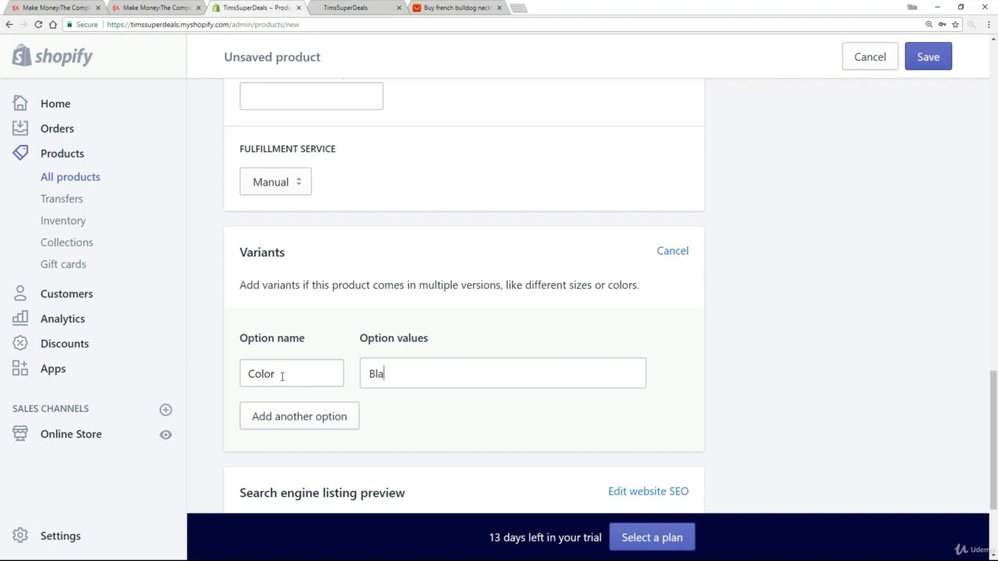
type("ck")
key("Return")
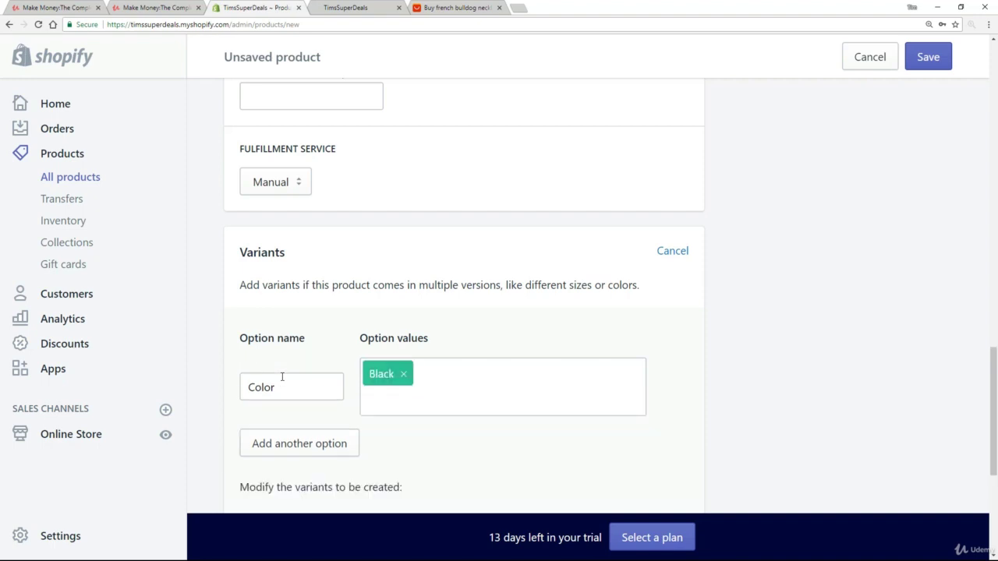
type("Silver")
key("Return")
type("Gold")
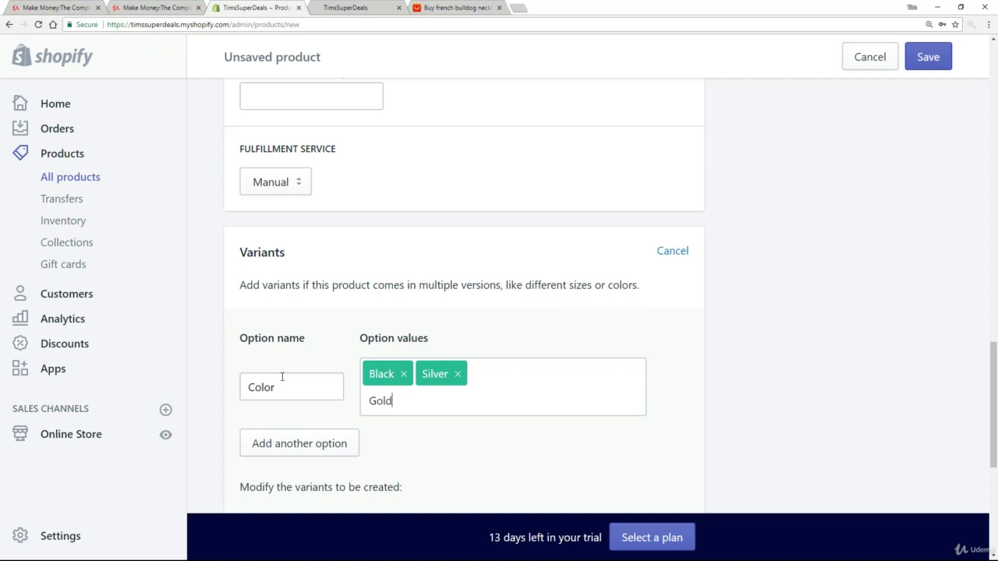
key("Return")
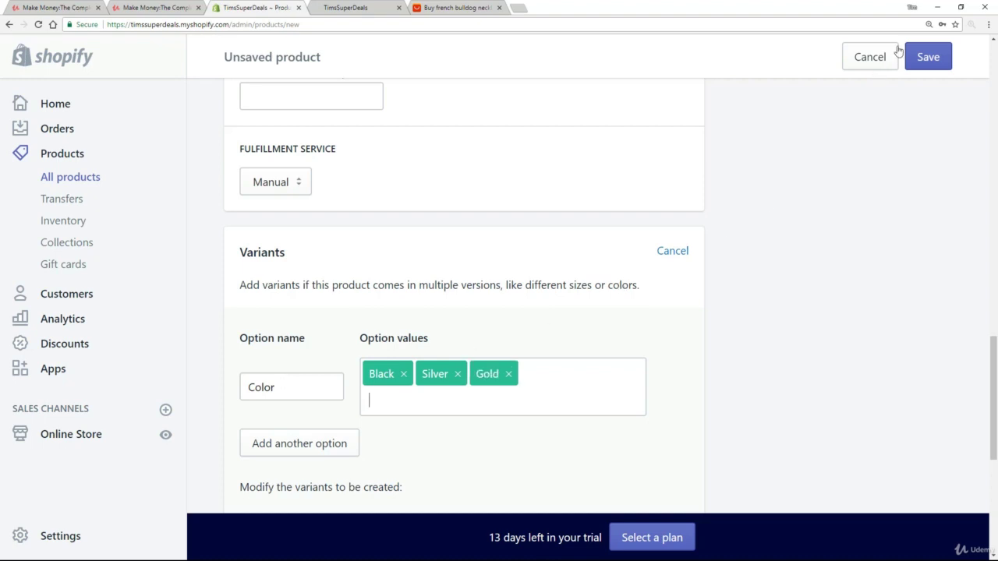
left_click(939, 62)
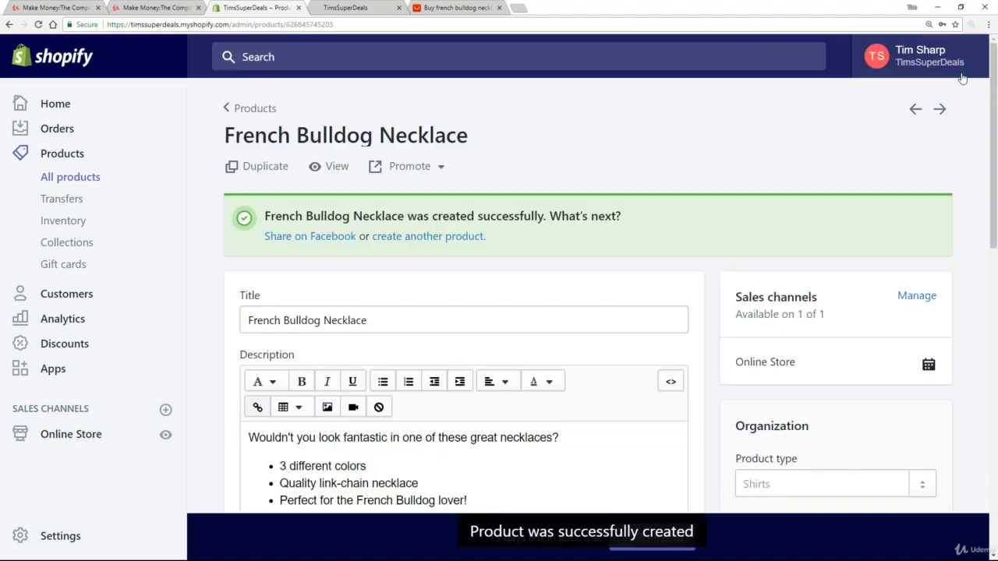
Assign the black, silver and gold necklace photos to the Black, Silver and Gold variants
scroll(985, 151, "down", 3)
scroll(974, 219, "down", 4)
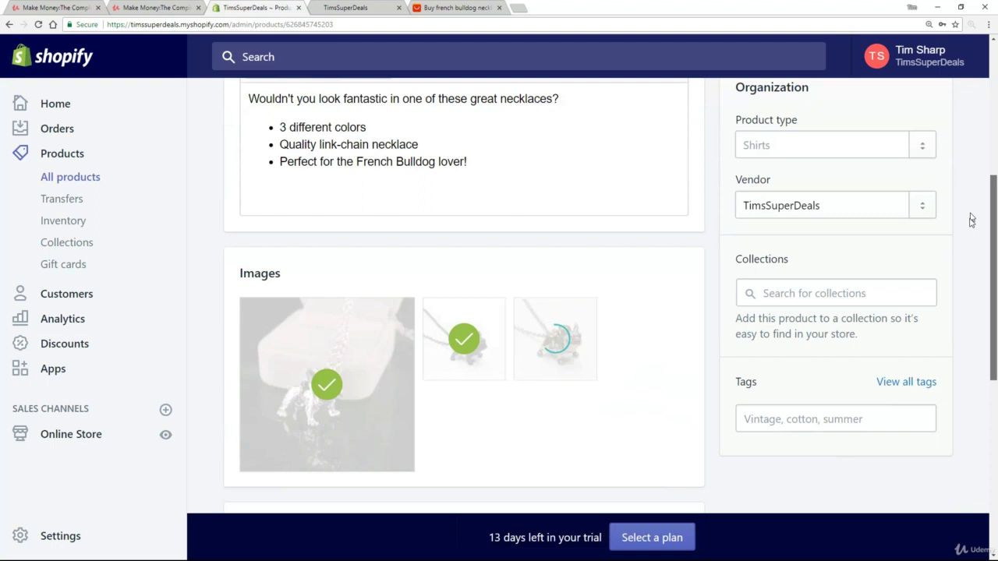
scroll(969, 268, "down", 1)
scroll(965, 319, "down", 1)
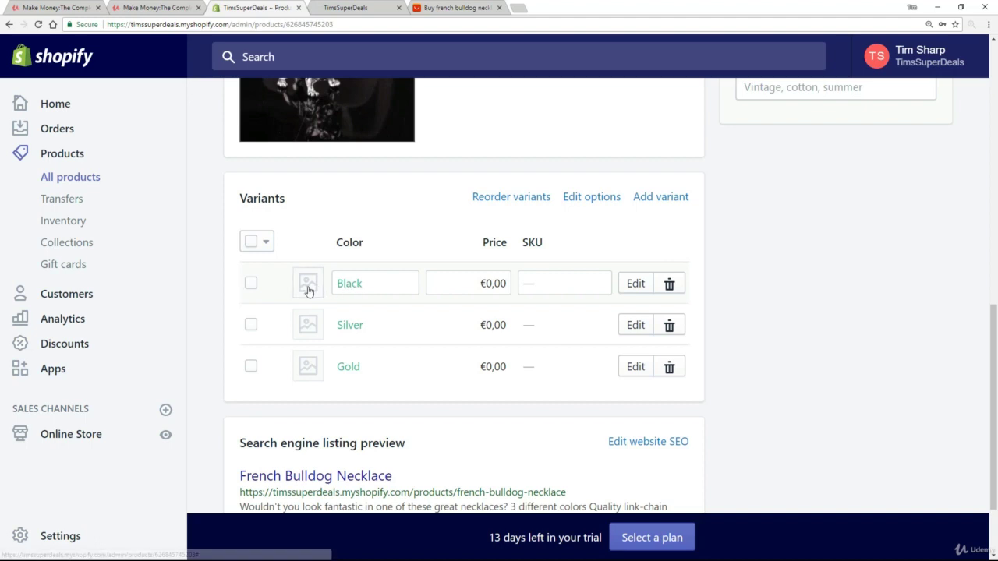
left_click(308, 289)
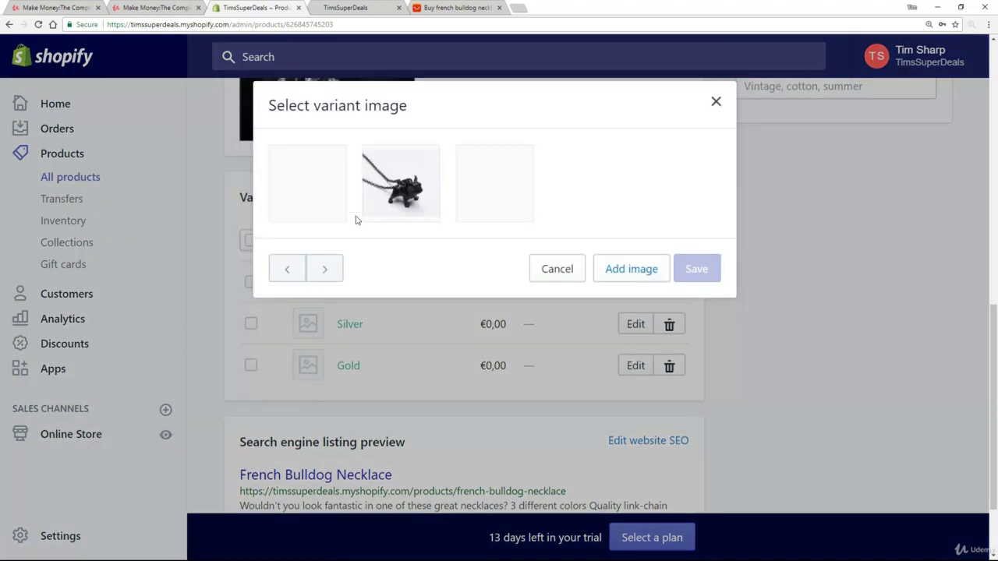
left_click(395, 191)
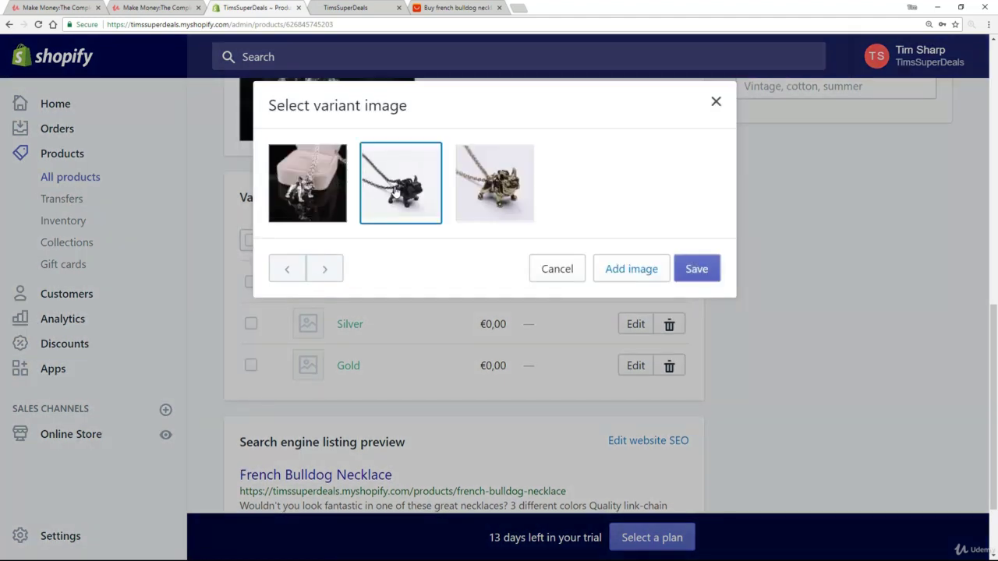
left_click(700, 273)
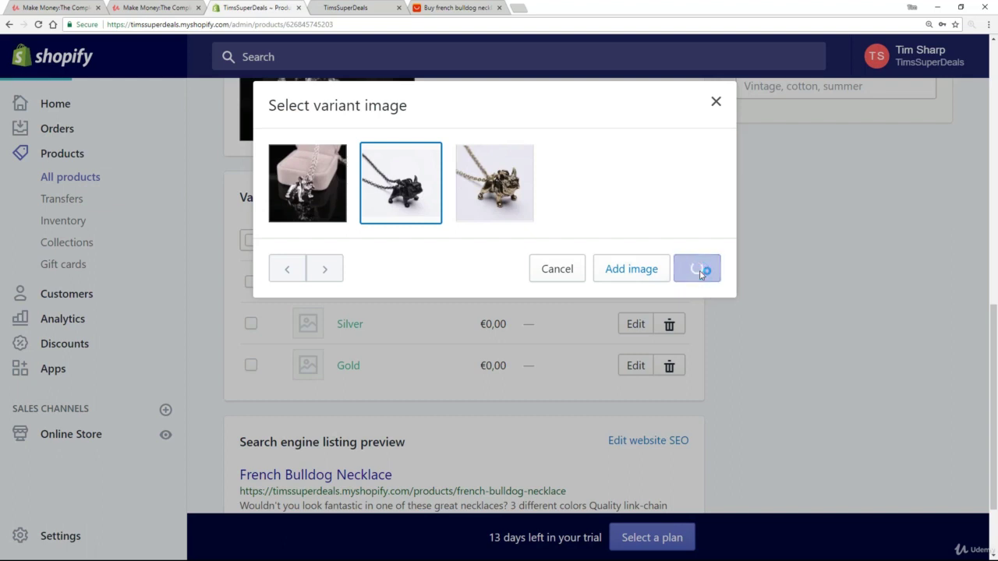
double_click(304, 209)
left_click(301, 371)
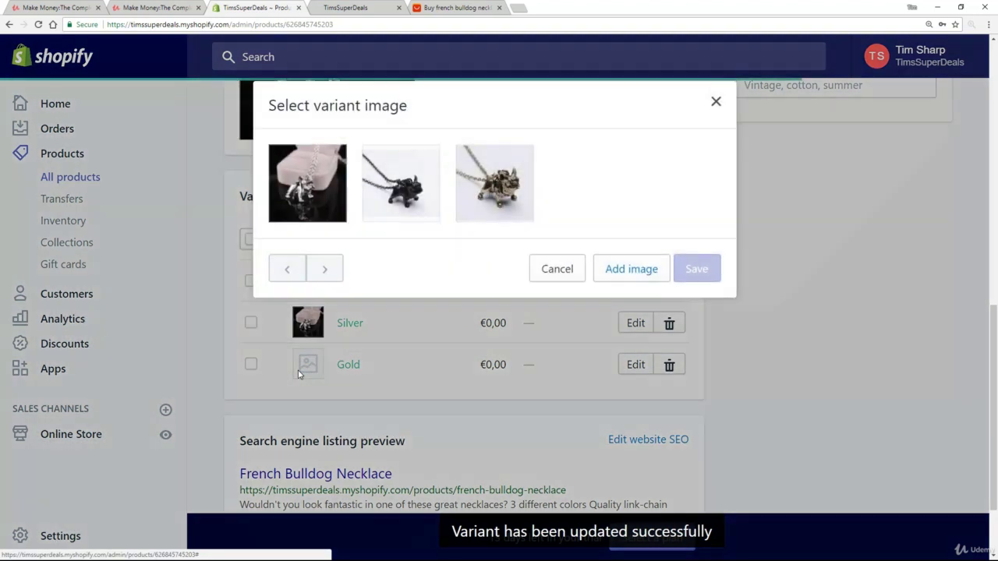
double_click(507, 205)
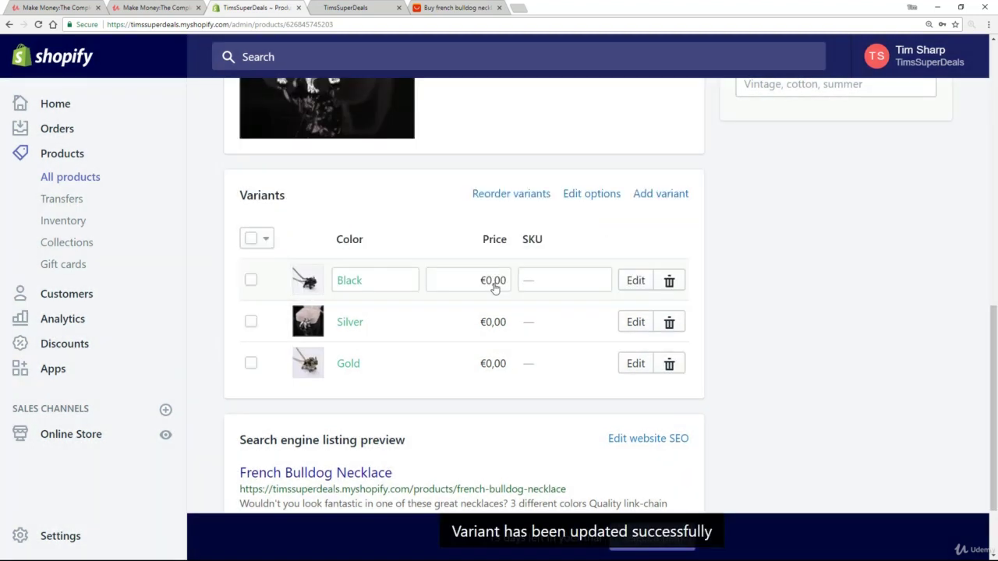
Set variant prices to Black €20, Silver €23 and Gold €25, then save the product
left_click(493, 282)
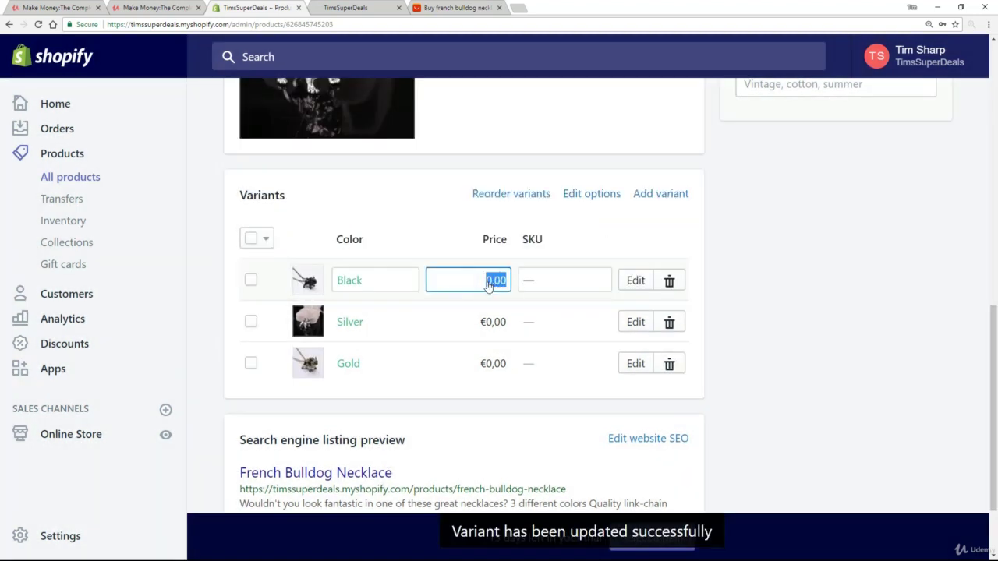
type("20")
key("Tab")
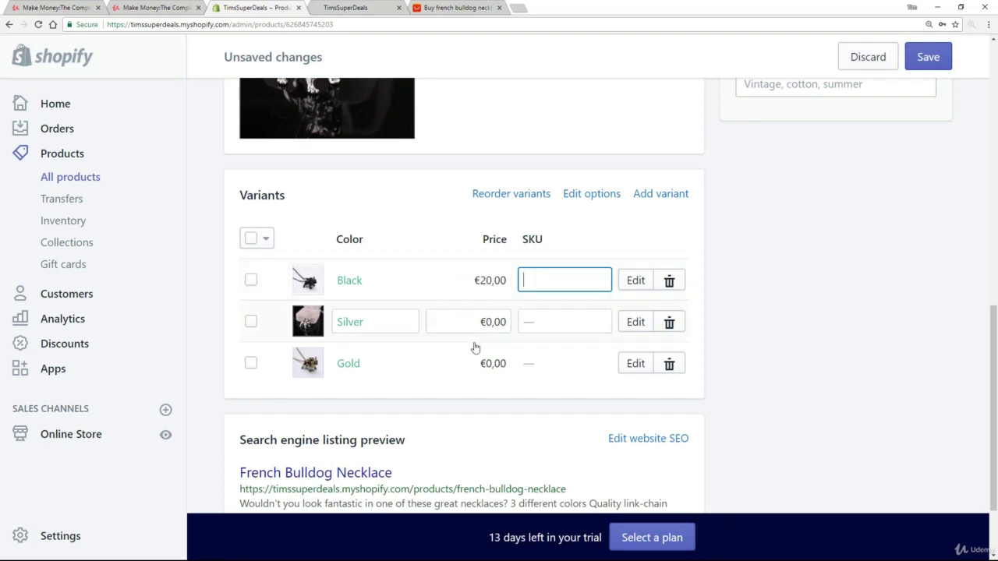
left_click(476, 326)
type("23")
left_click(490, 372)
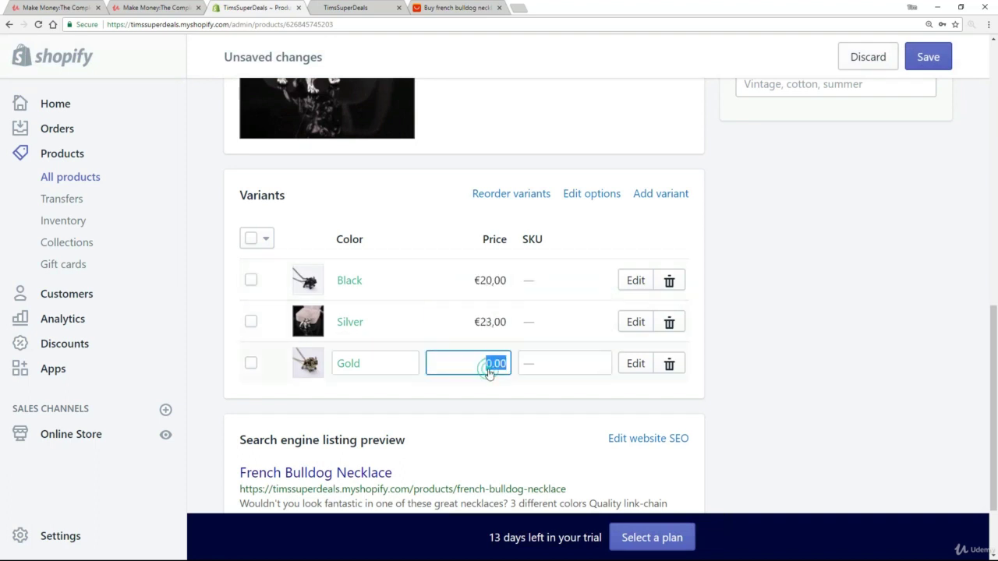
type("25")
key("Tab")
left_click(745, 367)
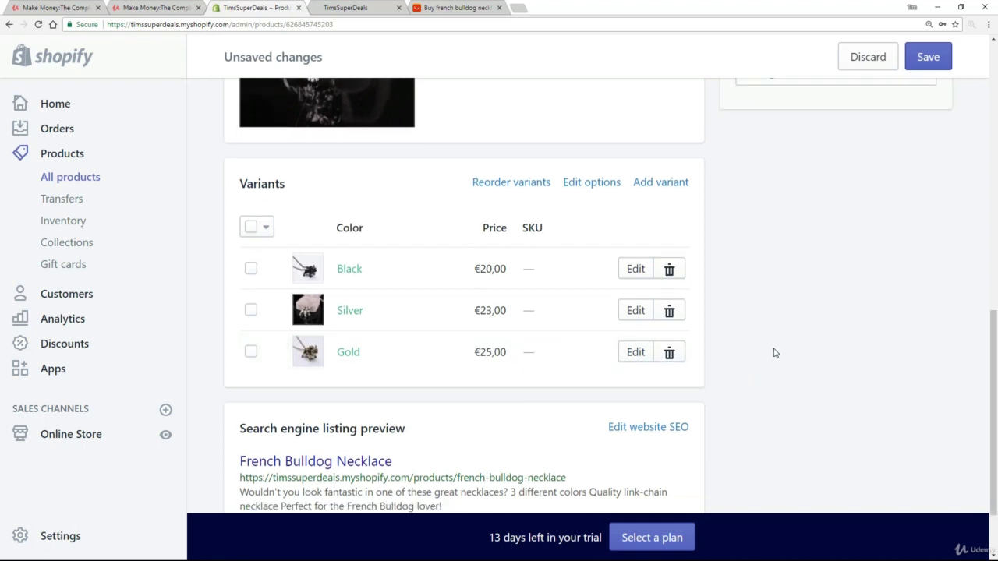
scroll(774, 354, "down", 2)
left_click(921, 59)
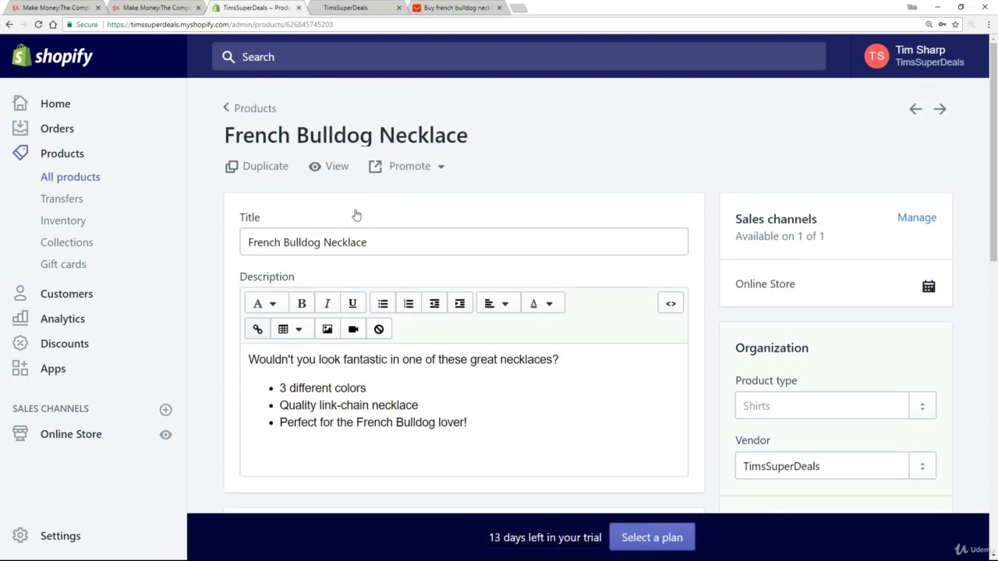
Open the necklace's storefront page and select Silver, showing its €23,00 price
left_click(337, 168)
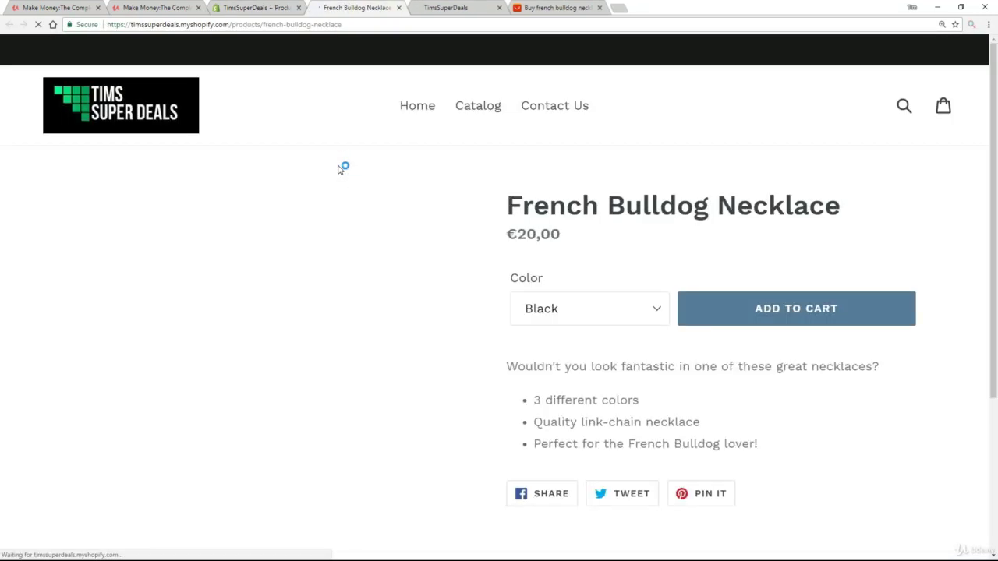
scroll(441, 269, "down", 1)
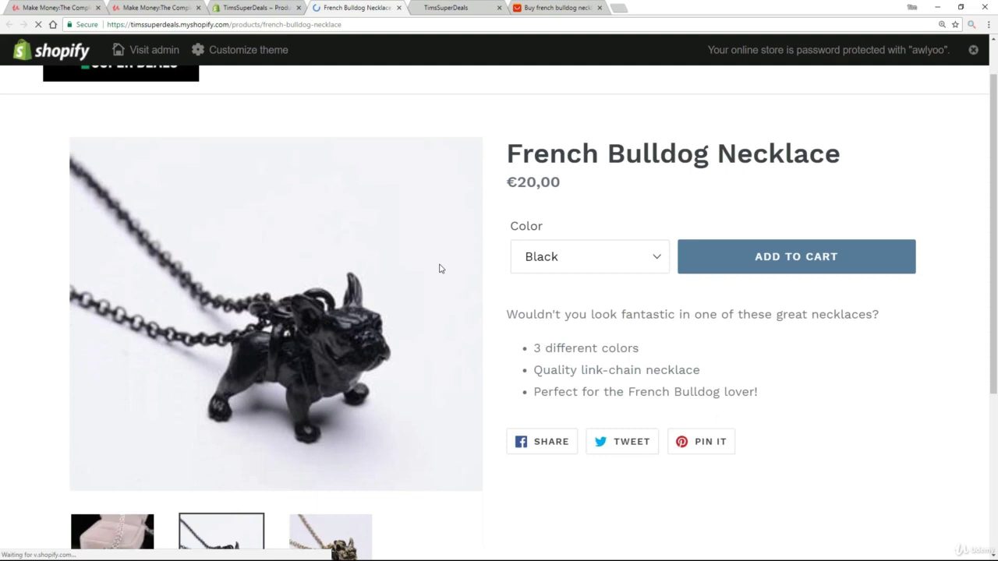
scroll(441, 269, "down", 1)
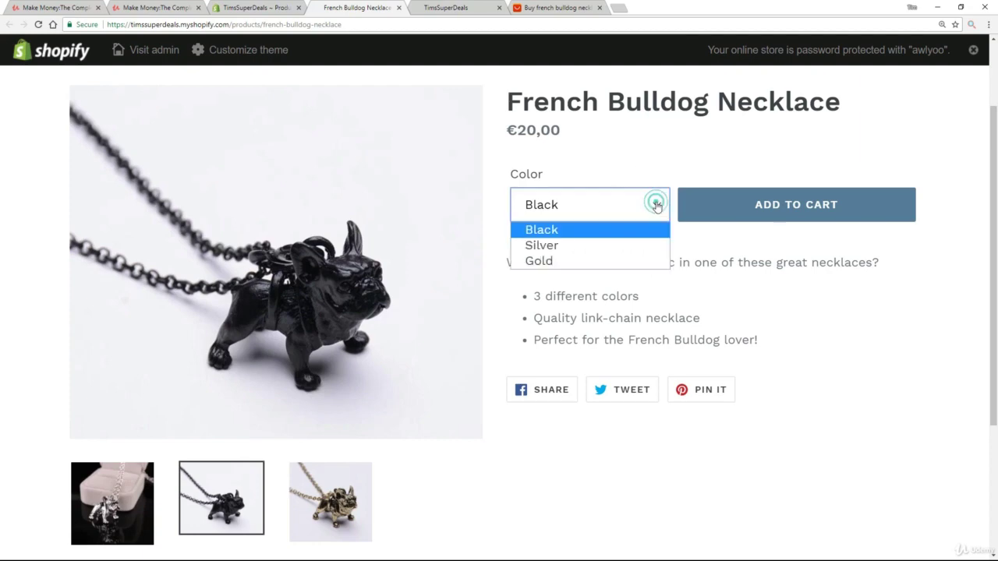
left_click(550, 245)
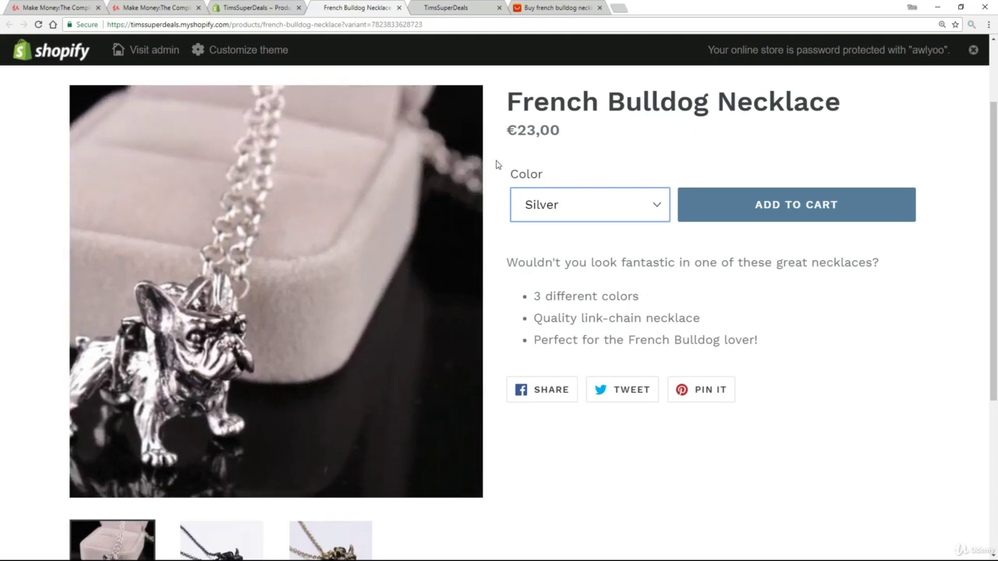
left_click_drag(569, 131, 512, 131)
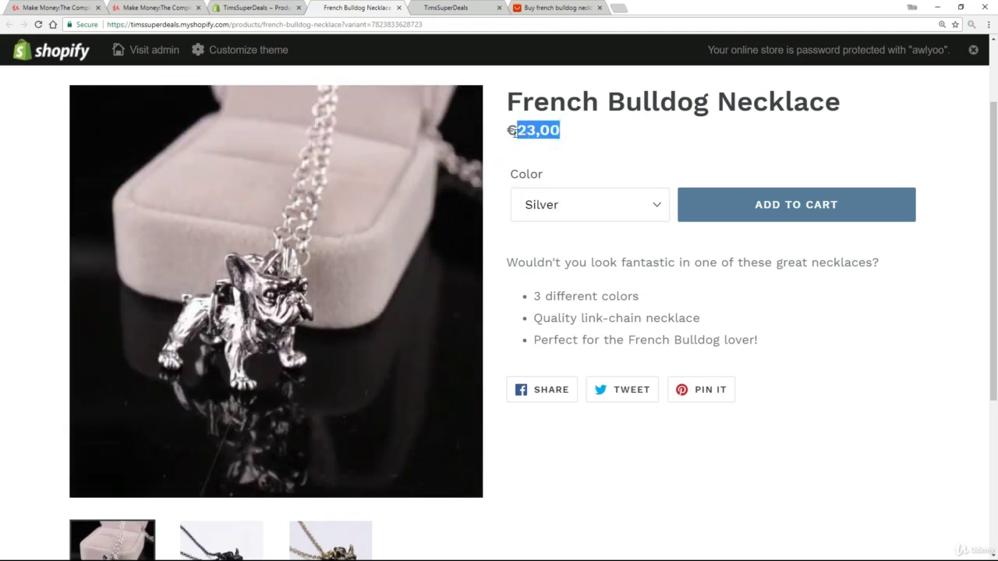
Switch the storefront Color to Gold, showing the gold photo at €25,00
left_click(653, 206)
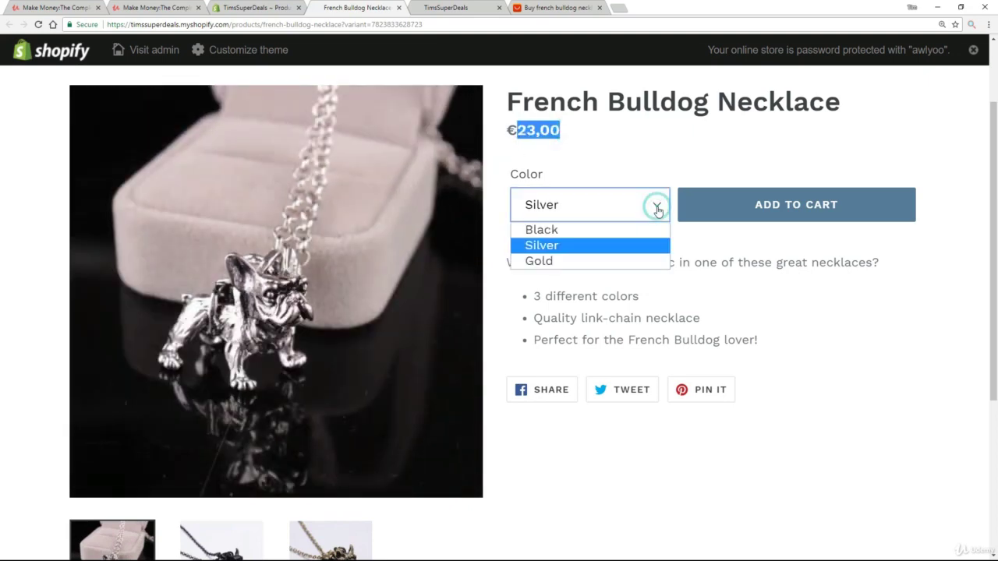
left_click(556, 262)
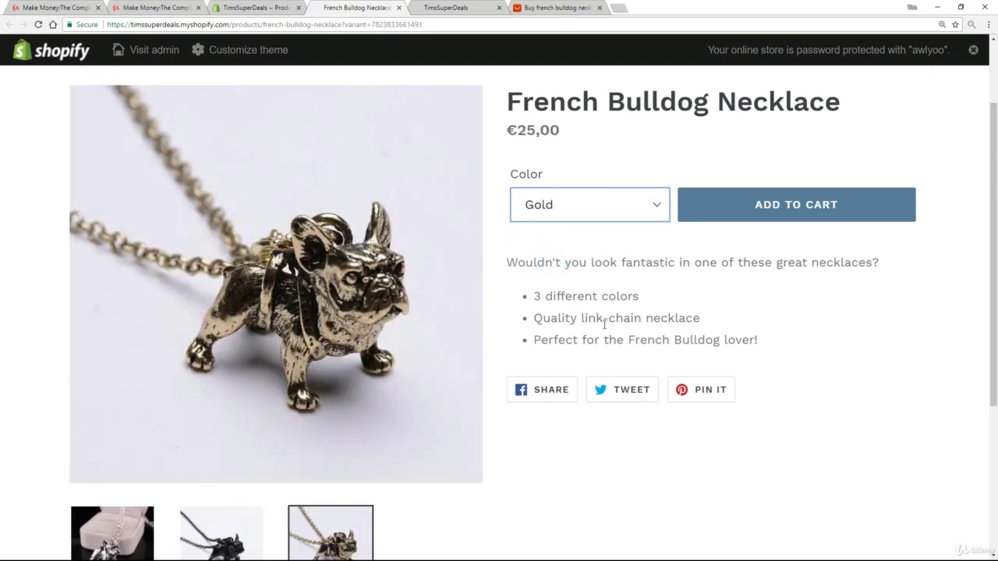
scroll(549, 398, "down", 2)
scroll(615, 417, "down", 1)
scroll(616, 418, "up", 3)
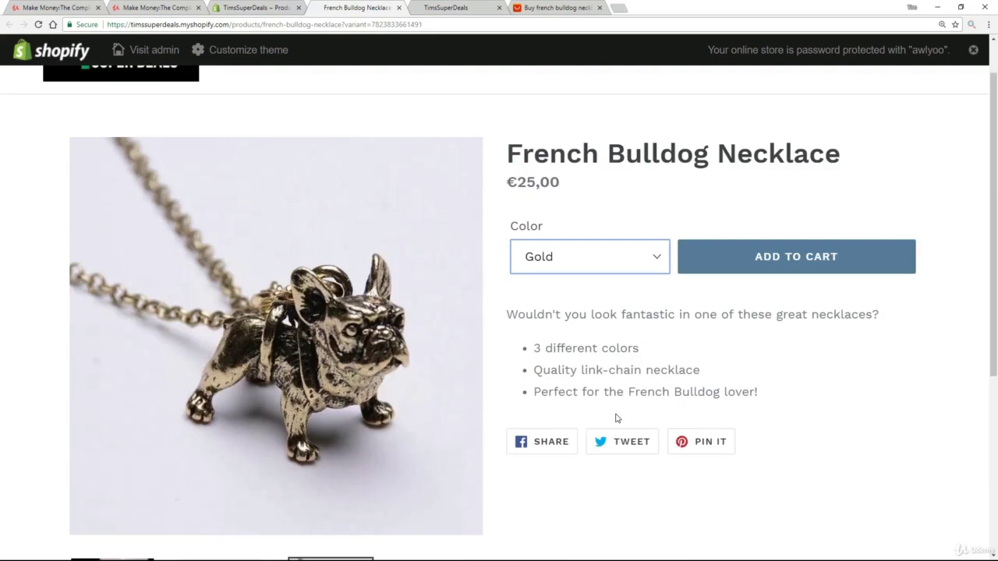